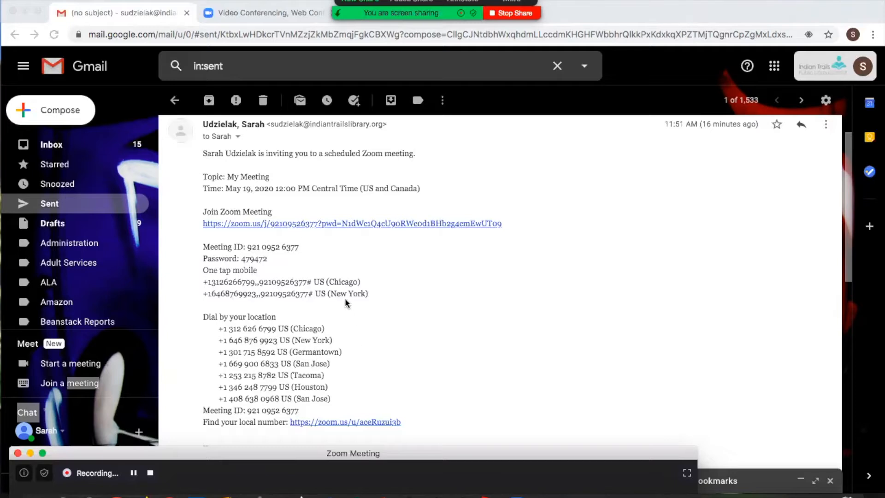
# Copy the meeting ID from the invitation e-mail and submit it on Zoom's Join a Meeting page
pyautogui.click(249, 251)
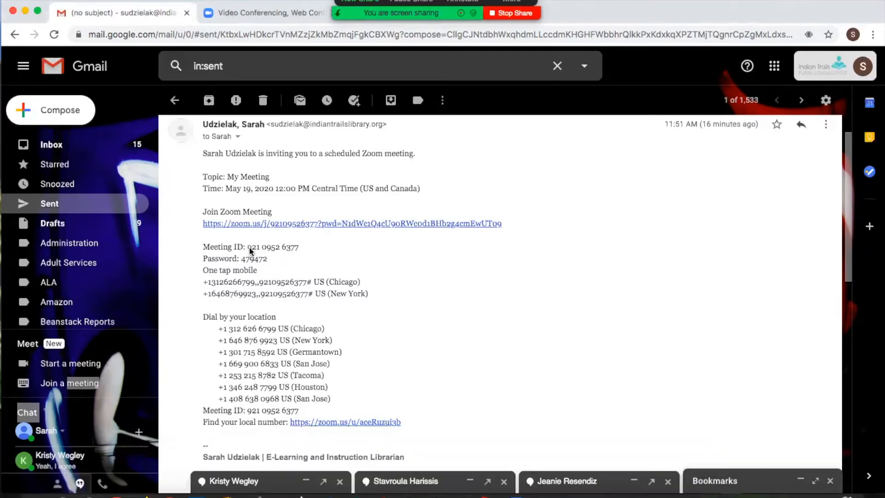
pyautogui.moveTo(300, 247); pyautogui.dragTo(248, 247)
pyautogui.press('super+c')
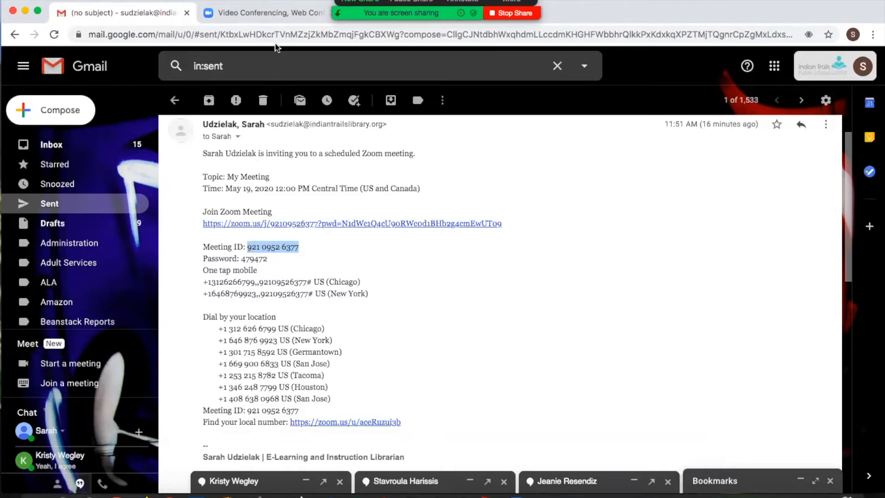
pyautogui.click(265, 13)
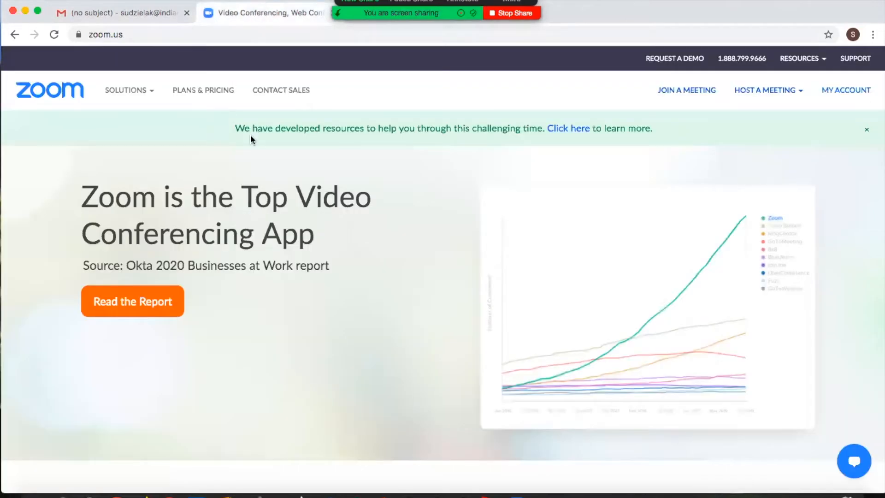
pyautogui.click(676, 90)
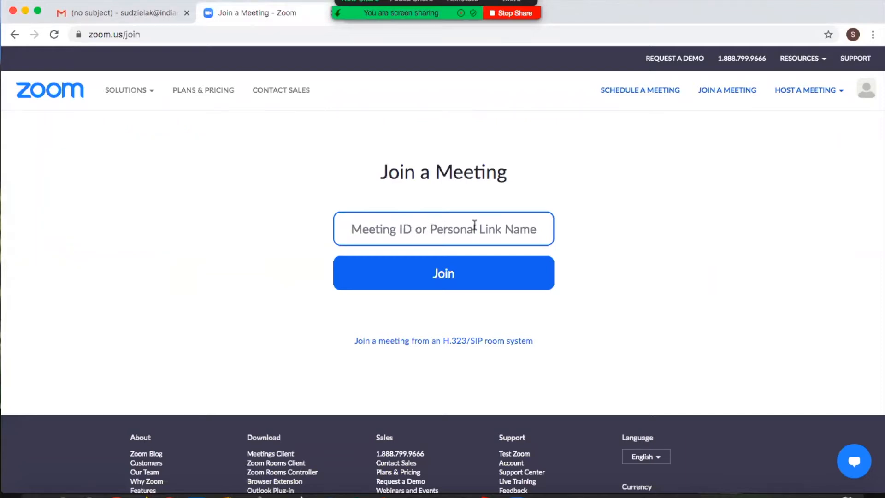
pyautogui.press('super+v')
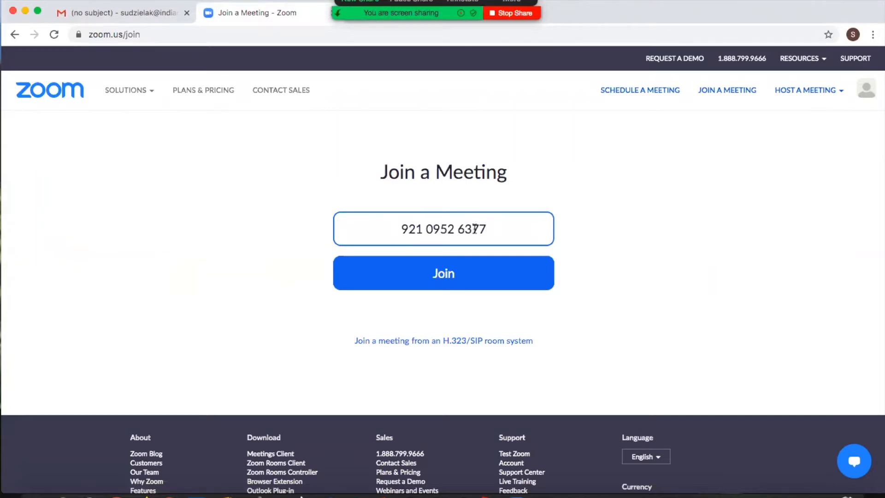
pyautogui.click(442, 276)
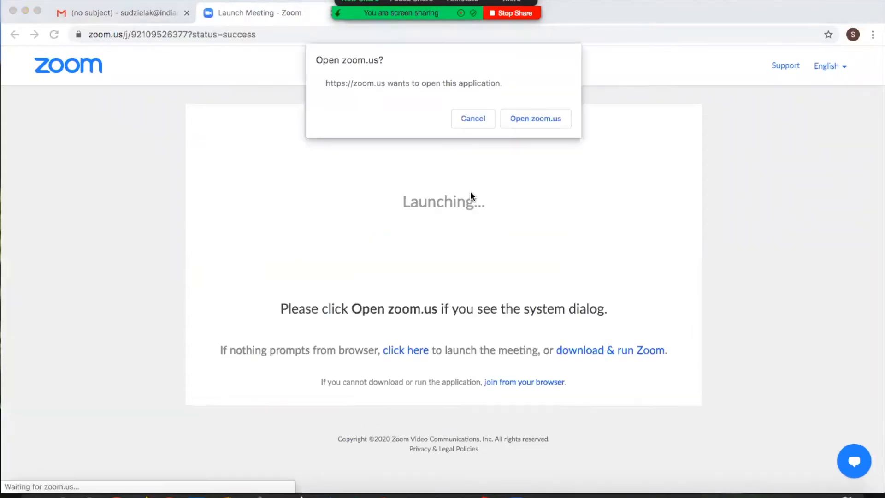
# Return to the Gmail invitation and join the meeting through its Join Zoom Meeting link with computer audio
pyautogui.click(158, 13)
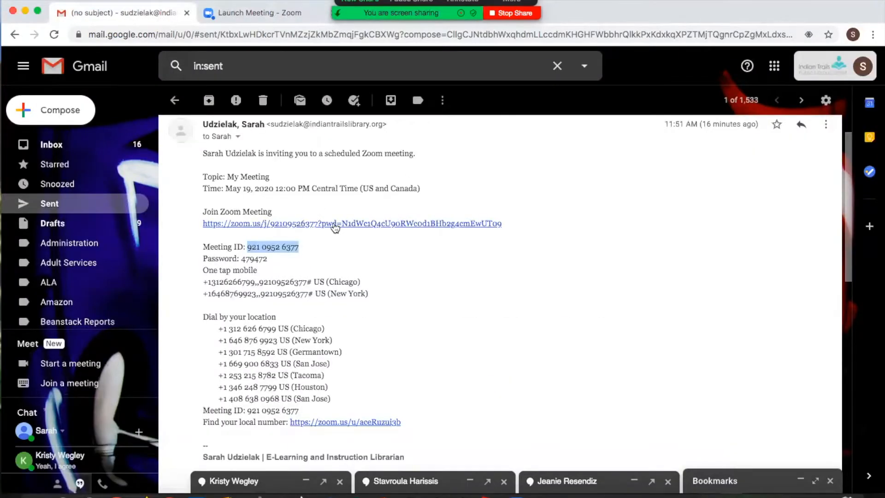
pyautogui.click(334, 223)
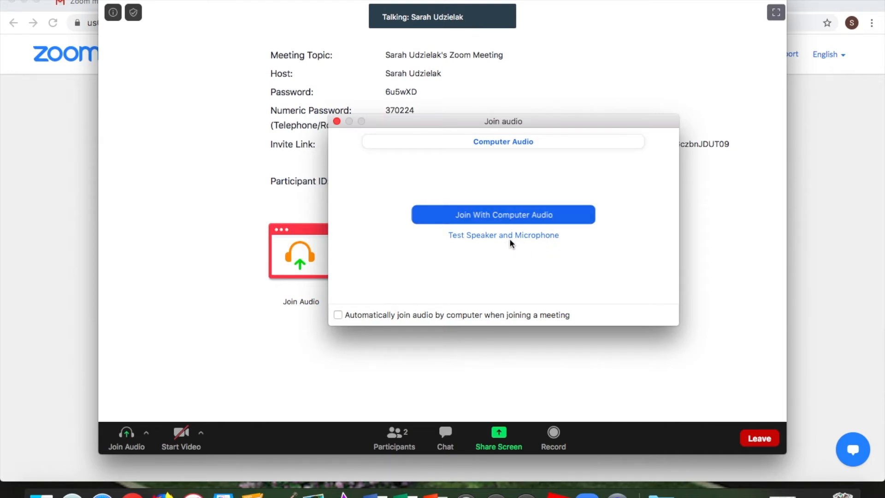
pyautogui.click(180, 435)
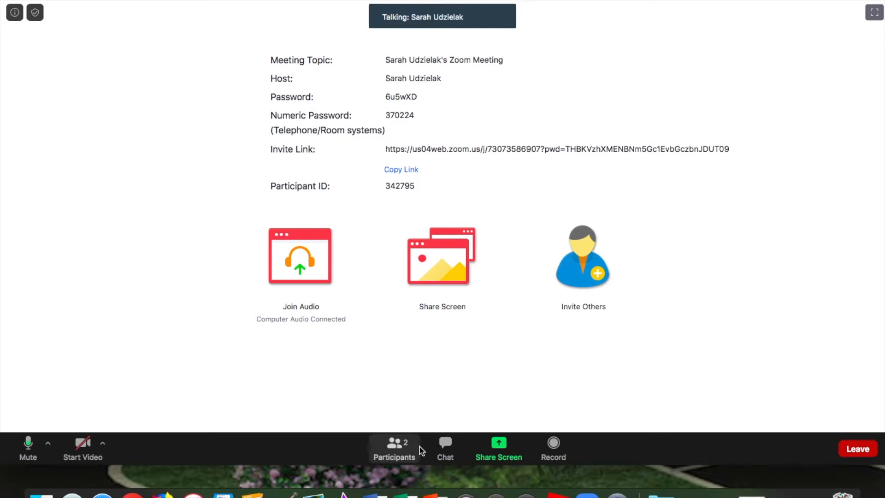
# Show the meeting's participants list, then raise and lower your own hand
pyautogui.click(397, 451)
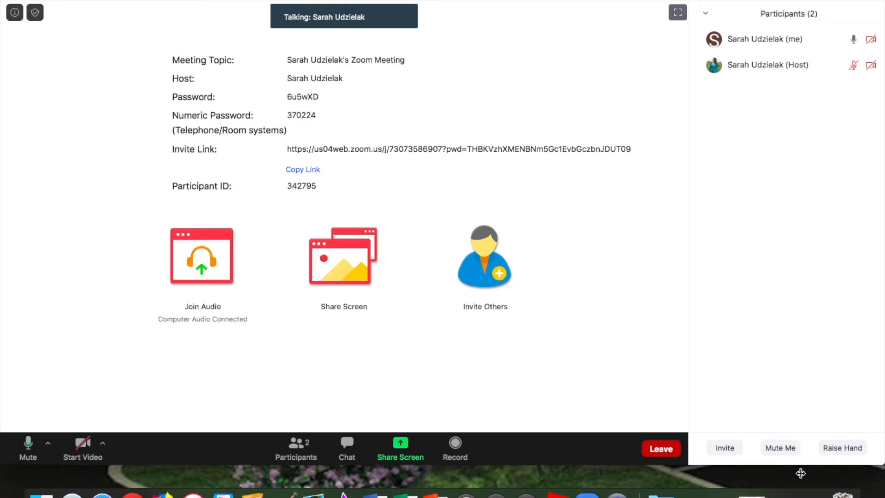
pyautogui.click(849, 450)
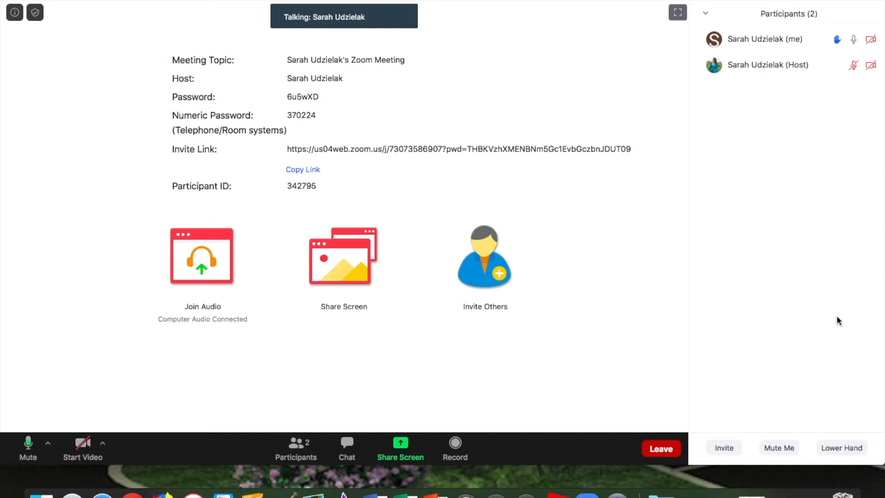
pyautogui.click(839, 449)
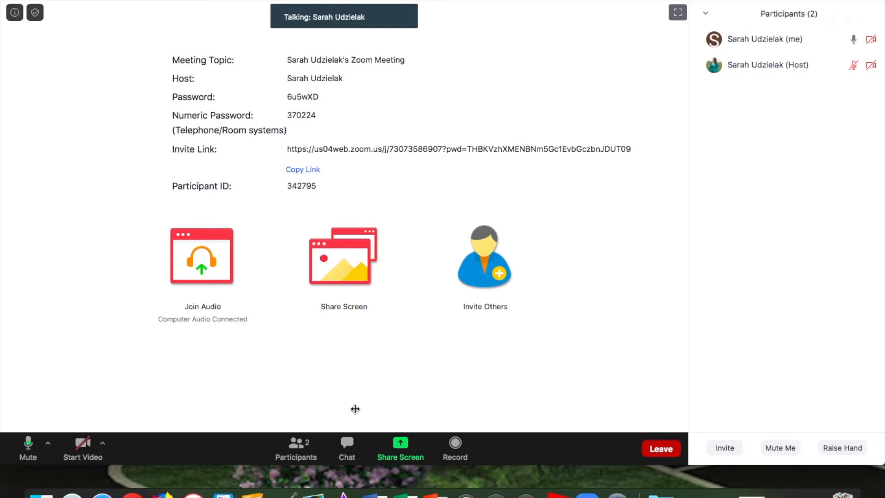
# Open the meeting chat, address it privately to the host, and set the recipient back to Everyone
pyautogui.click(346, 447)
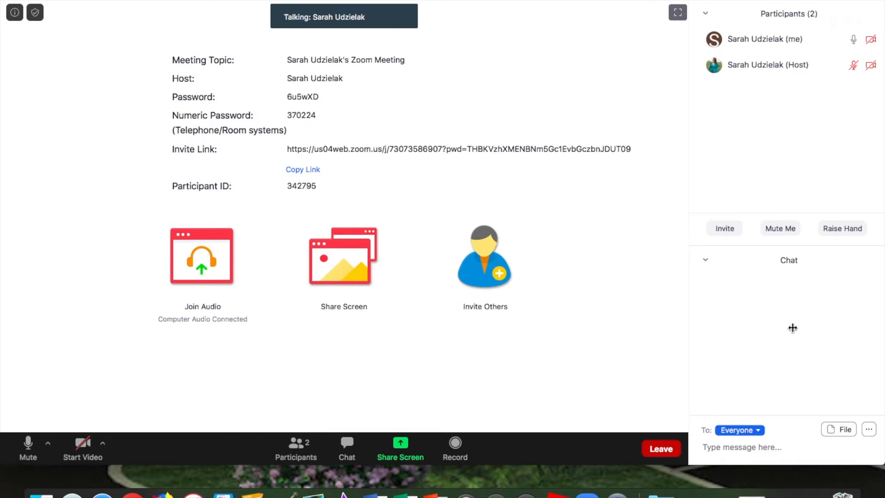
pyautogui.click(739, 431)
pyautogui.click(752, 450)
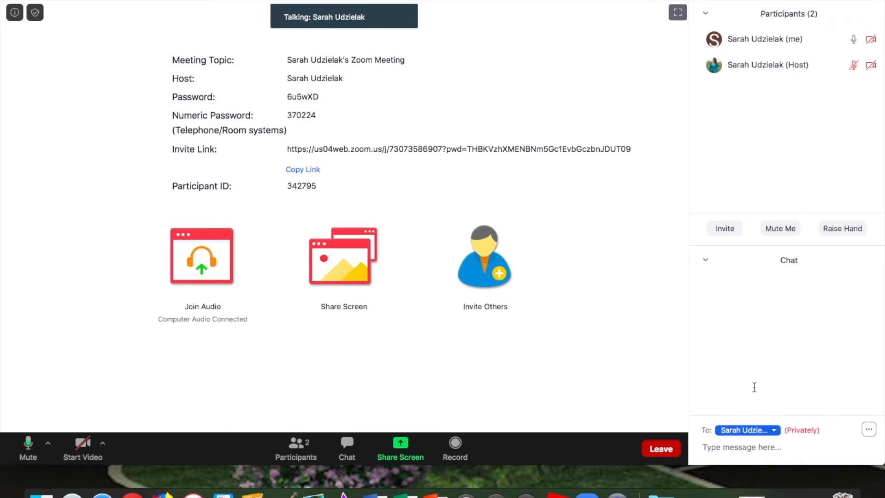
pyautogui.click(743, 429)
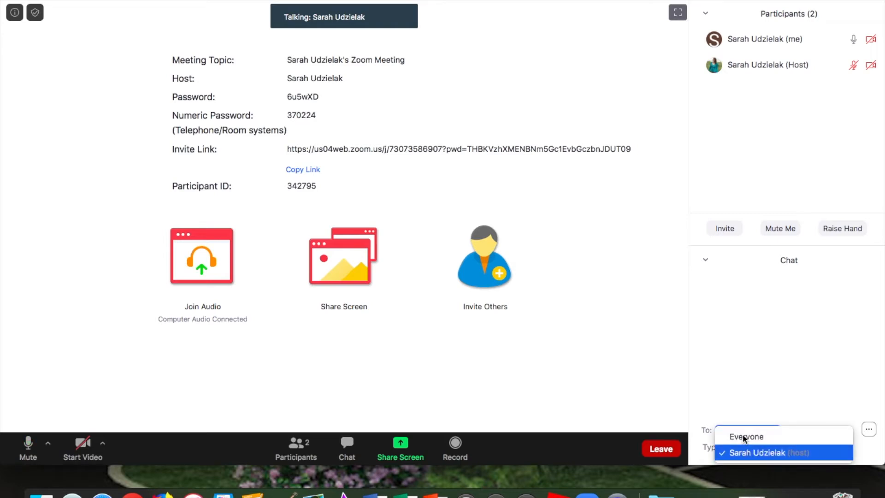
pyautogui.click(743, 436)
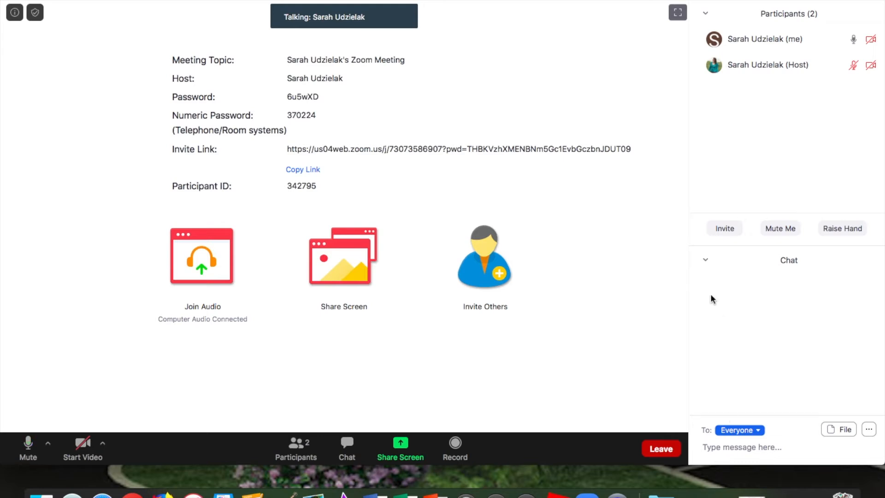
# Close the meeting's chat and participants panels
pyautogui.click(705, 260)
pyautogui.click(728, 273)
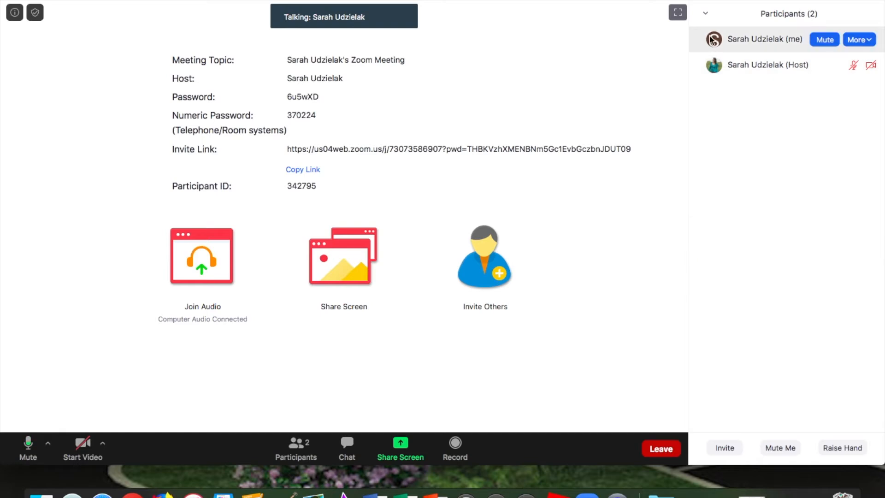
pyautogui.click(704, 14)
pyautogui.click(722, 27)
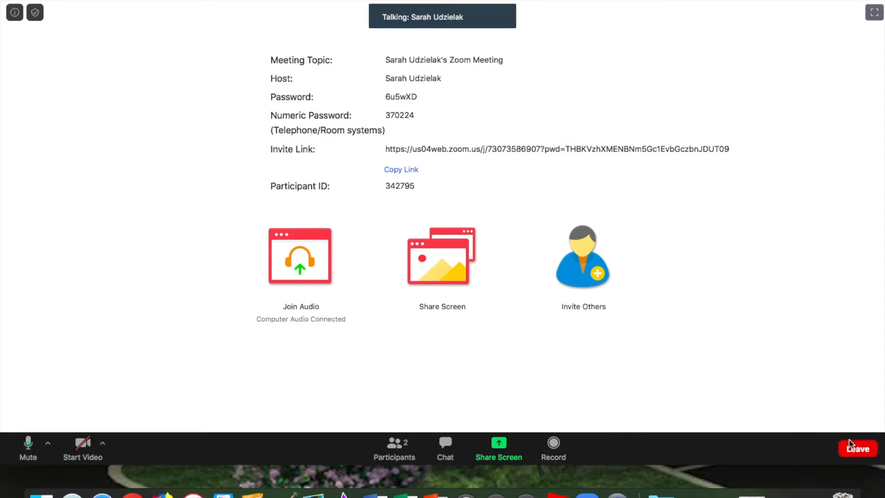
# Leave the current Zoom meeting and confirm leaving it
pyautogui.click(857, 449)
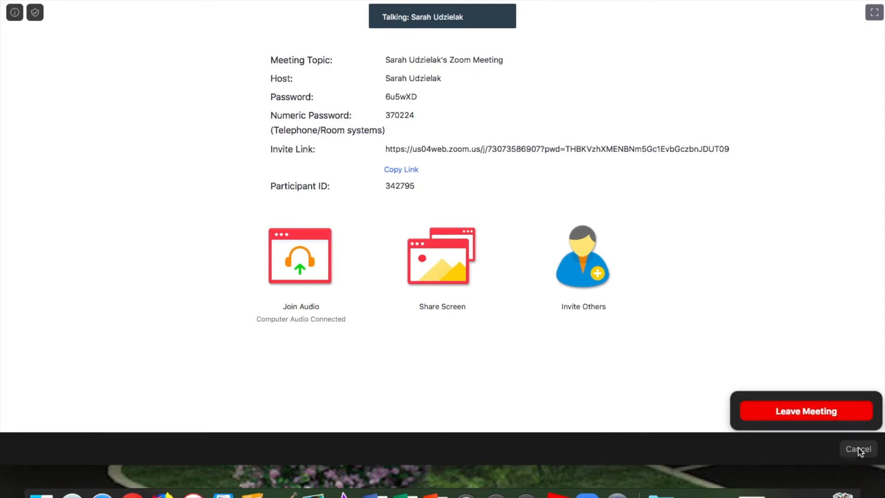
pyautogui.click(812, 411)
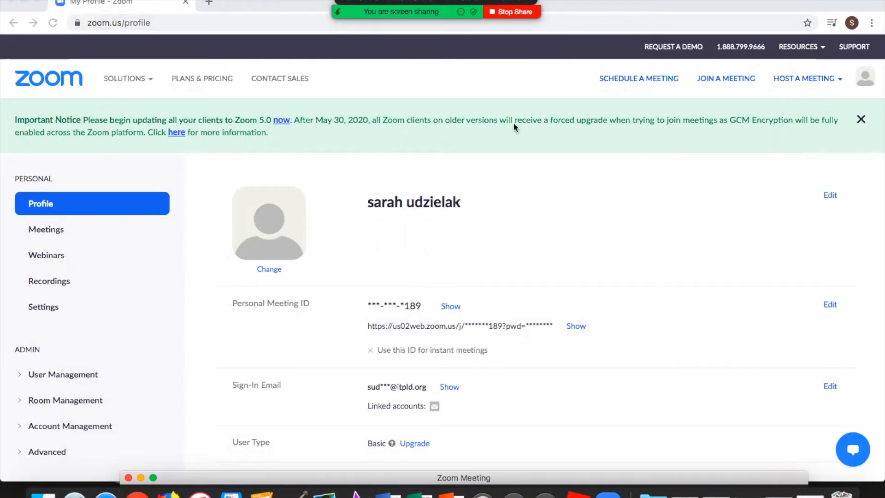
# Start scheduling a new meeting from the Zoom account's profile page
pyautogui.click(639, 79)
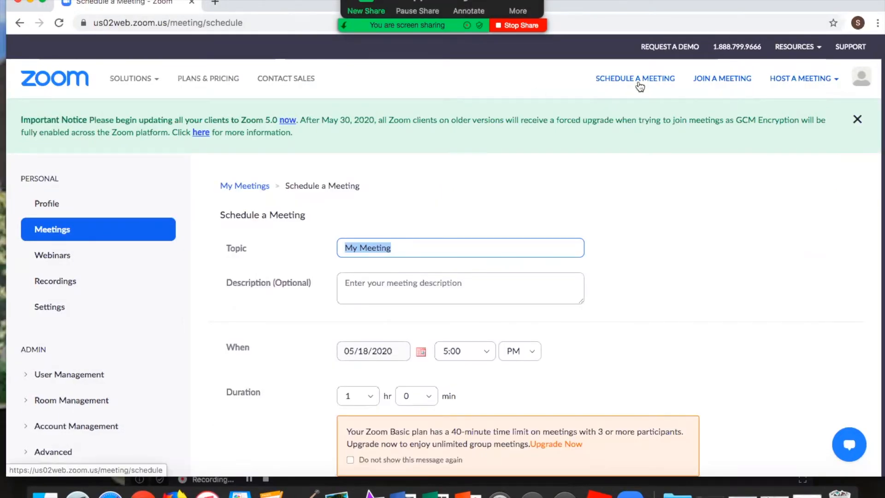
pyautogui.scroll(-1, 632, 96)
pyautogui.scroll(-3, 632, 97)
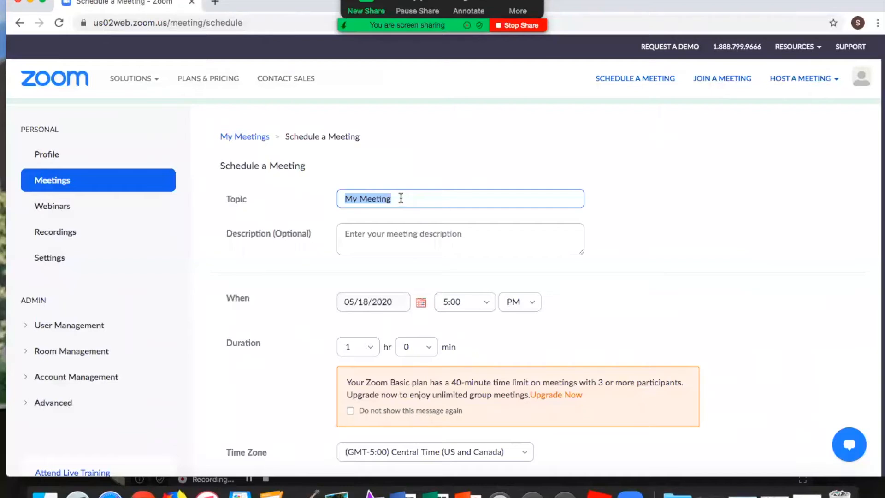
pyautogui.write('Zo')
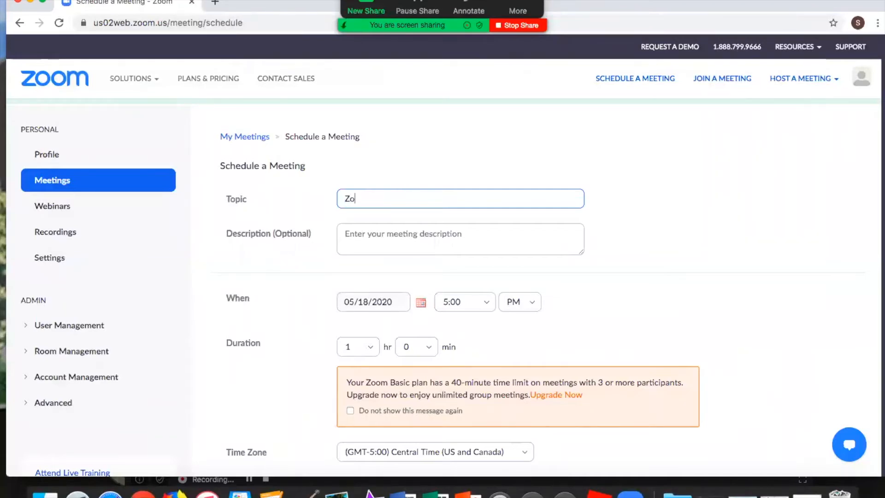
pyautogui.write('om Class')
pyautogui.press('BackSpace')
pyautogui.press('BackSpace')
pyautogui.press('BackSpace')
pyautogui.press('BackSpace')
pyautogui.press('BackSpace')
pyautogui.press('BackSpace')
pyautogui.press('BackSpace')
pyautogui.press('BackSpace')
pyautogui.press('BackSpace')
pyautogui.press('BackSpace')
pyautogui.press('BackSpace')
pyautogui.write("Librarian's Meetin")
pyautogui.press('BackSpace')
pyautogui.press('BackSpace')
pyautogui.press('BackSpace')
pyautogui.press('BackSpace')
pyautogui.press('BackSpace')
pyautogui.press('BackSpace')
pyautogui.press('BackSpace')
pyautogui.press('BackSpace')
pyautogui.press('BackSpace')
pyautogui.press('BackSpace')
pyautogui.press('BackSpace')
pyautogui.press('BackSpace')
pyautogui.press('BackSpace')
pyautogui.press('BackSpace')
pyautogui.press('BackSpace')
pyautogui.press('BackSpace')
pyautogui.press('BackSpace')
pyautogui.press('BackSpace')
# Set the meeting topic to the host's first name followed by "'s Birthday Party!"
pyautogui.write('Sarah ')
pyautogui.write("'s Birthday ")
pyautogui.write('O')
pyautogui.press('BackSpace')
pyautogui.write('Party!')
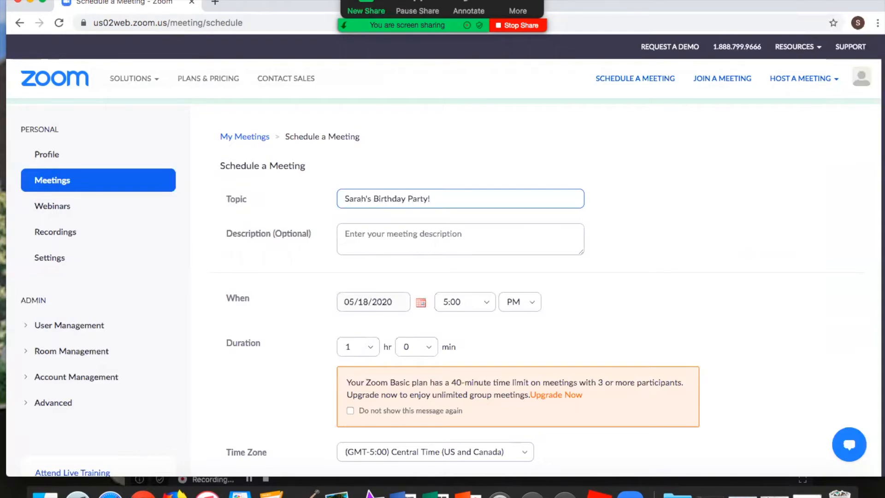
# Look through the June 2020 calendar, the start times and the duration hours offered for the meeting
pyautogui.scroll(-1, 404, 239)
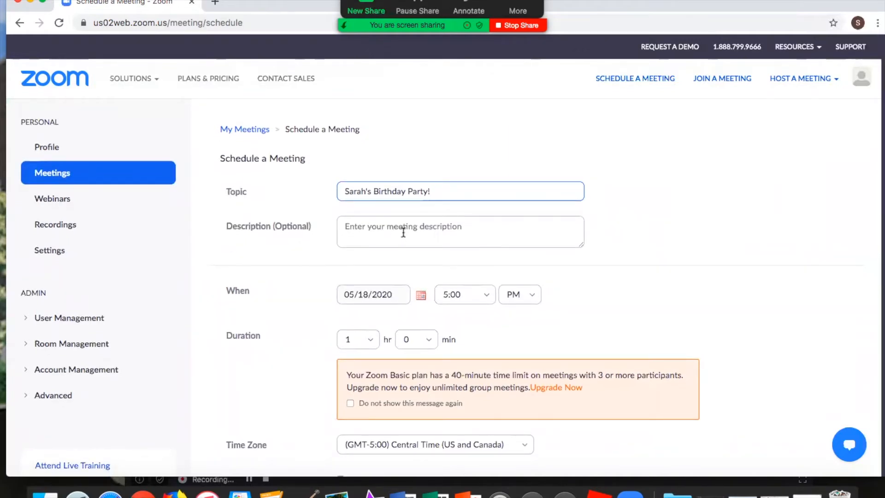
pyautogui.click(364, 300)
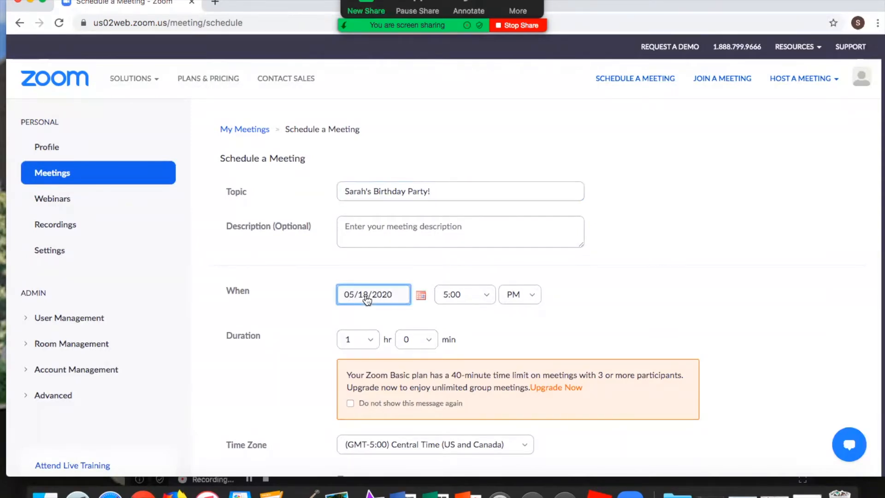
pyautogui.click(420, 296)
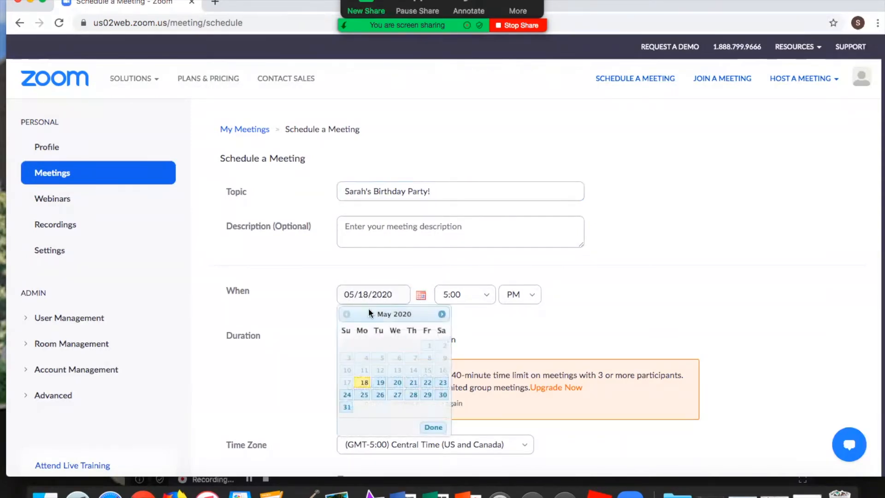
pyautogui.click(442, 314)
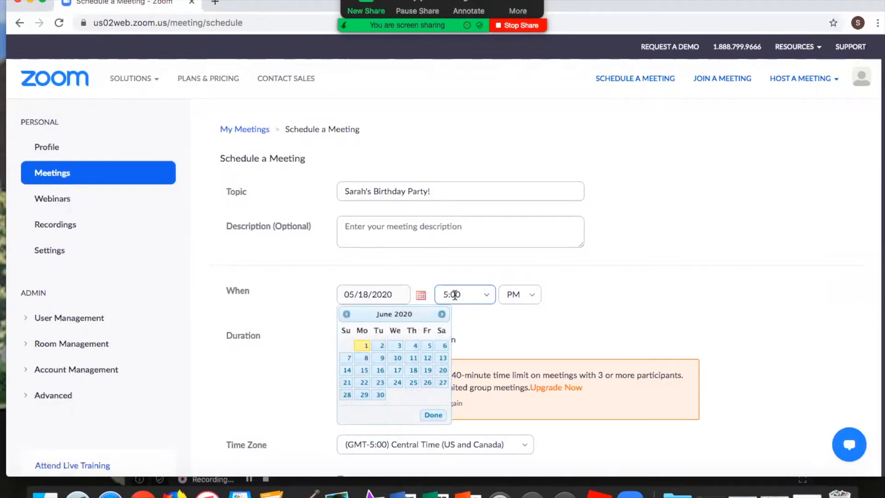
pyautogui.click(451, 294)
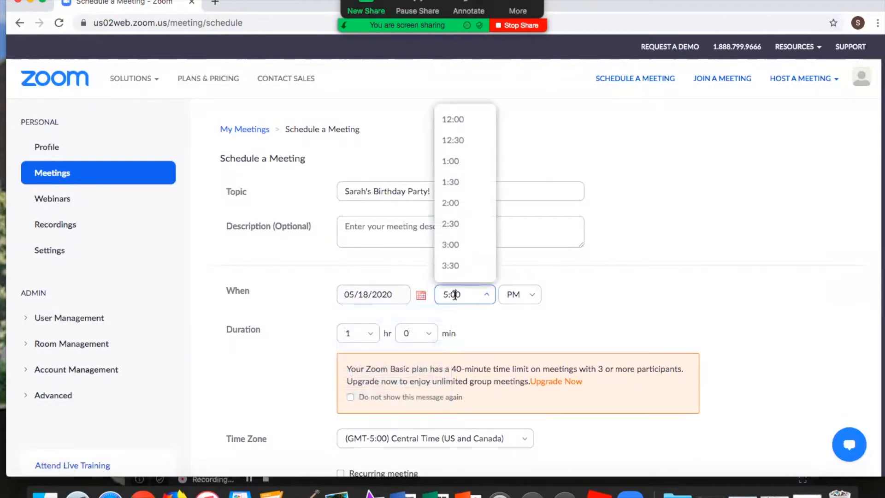
pyautogui.click(361, 336)
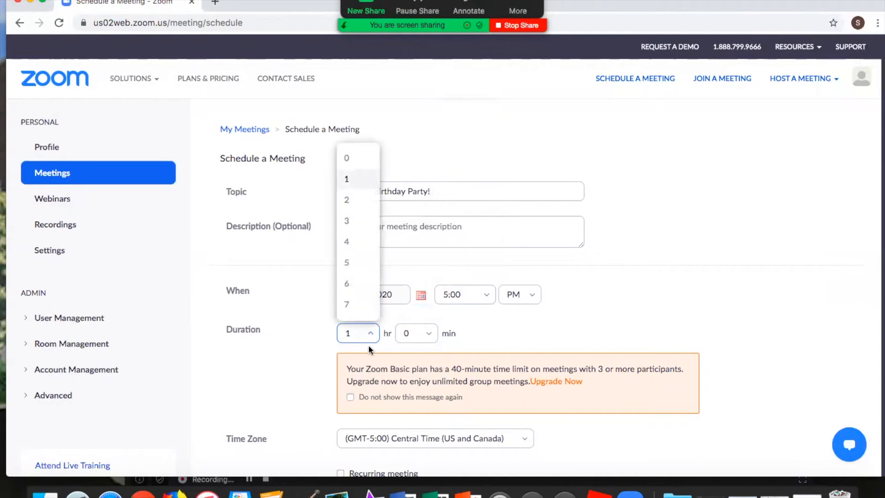
pyautogui.scroll(-1, 446, 371)
pyautogui.click(490, 366)
# Review the time zone and meeting ID options, and select the text of the meeting password
pyautogui.scroll(-6, 490, 366)
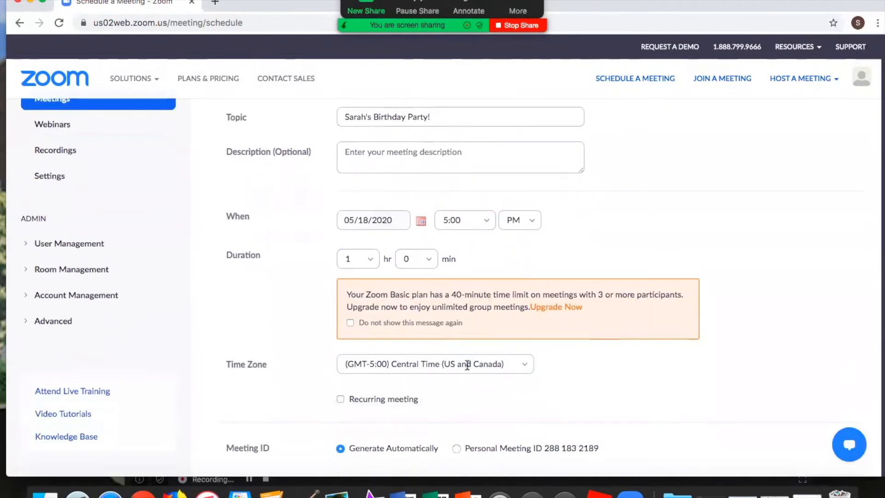
pyautogui.scroll(-1, 467, 365)
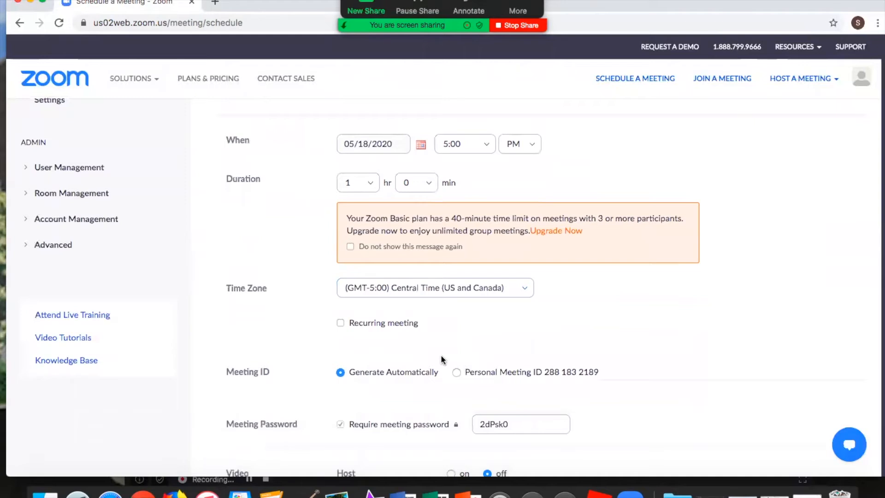
pyautogui.scroll(-1, 353, 373)
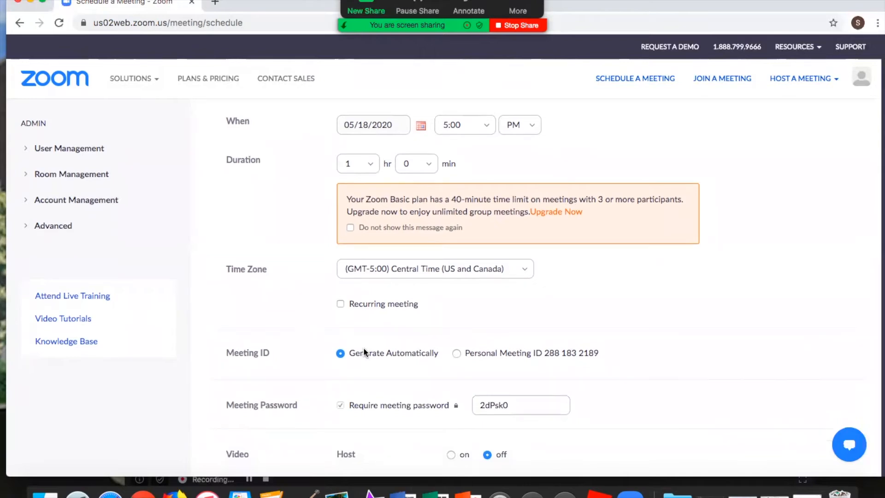
pyautogui.scroll(-3, 364, 352)
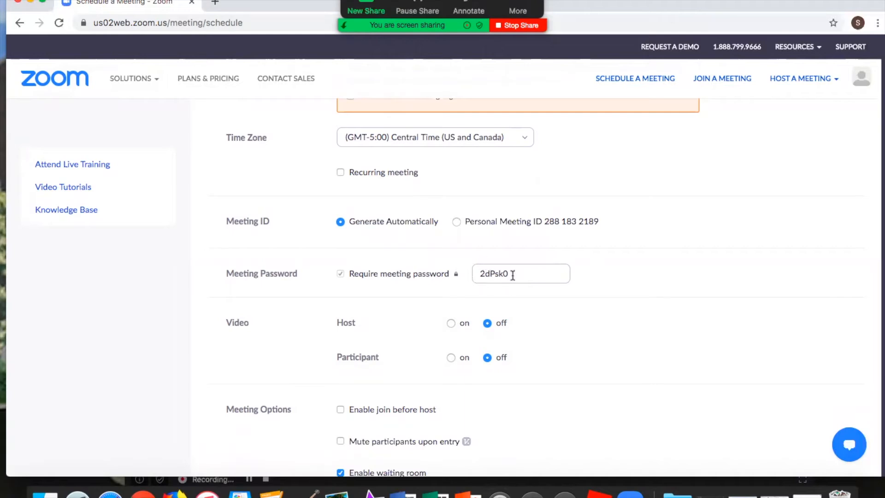
pyautogui.moveTo(504, 274); pyautogui.dragTo(470, 288)
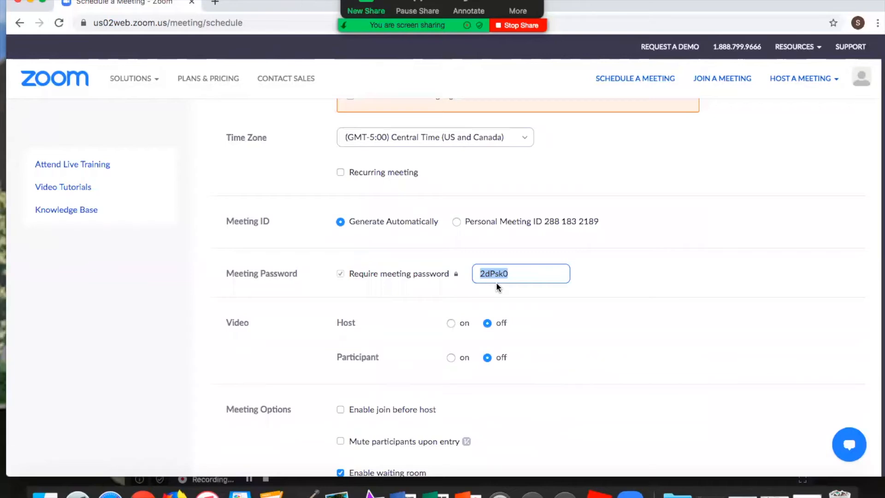
# Review the host and participant video settings and the meeting options, including join before host, mute upon entry and waiting room
pyautogui.scroll(-2, 540, 322)
pyautogui.scroll(-1, 518, 312)
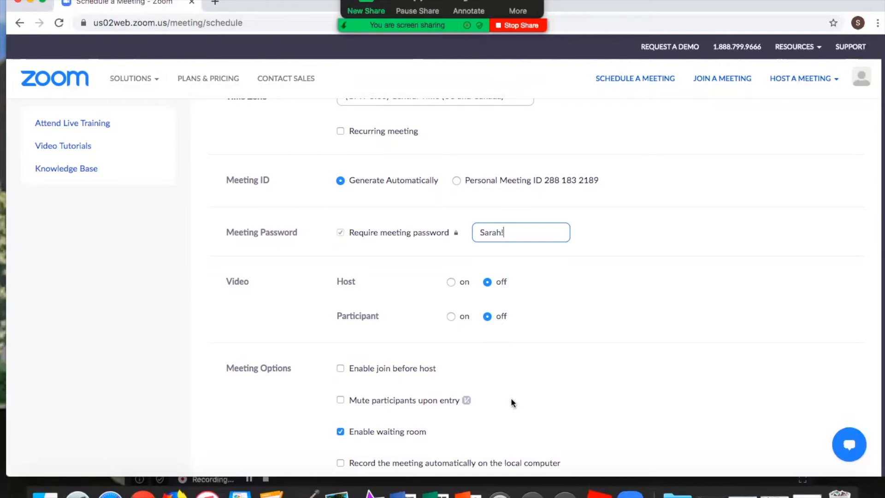
pyautogui.scroll(-1, 528, 413)
pyautogui.scroll(-3, 528, 413)
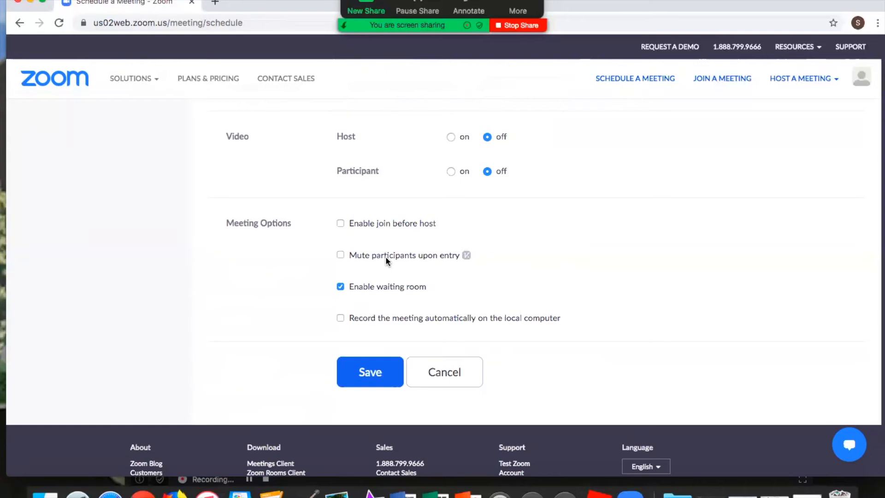
pyautogui.scroll(-1, 392, 260)
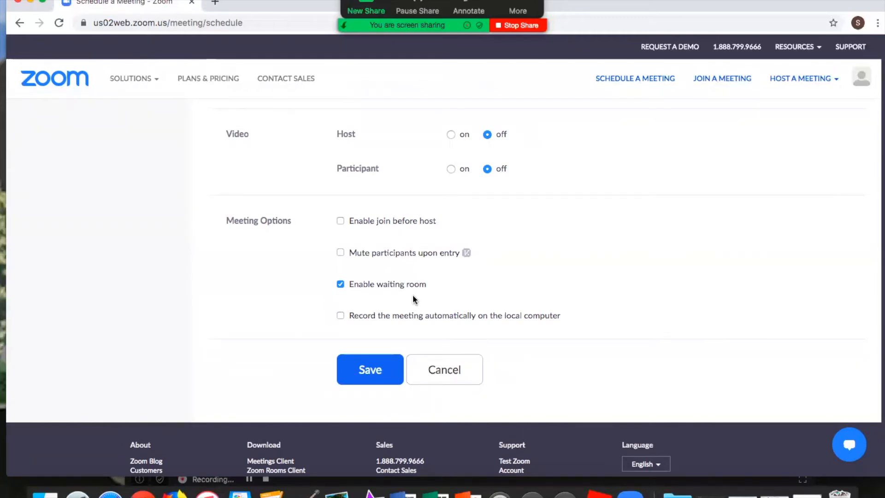
pyautogui.scroll(-1, 410, 295)
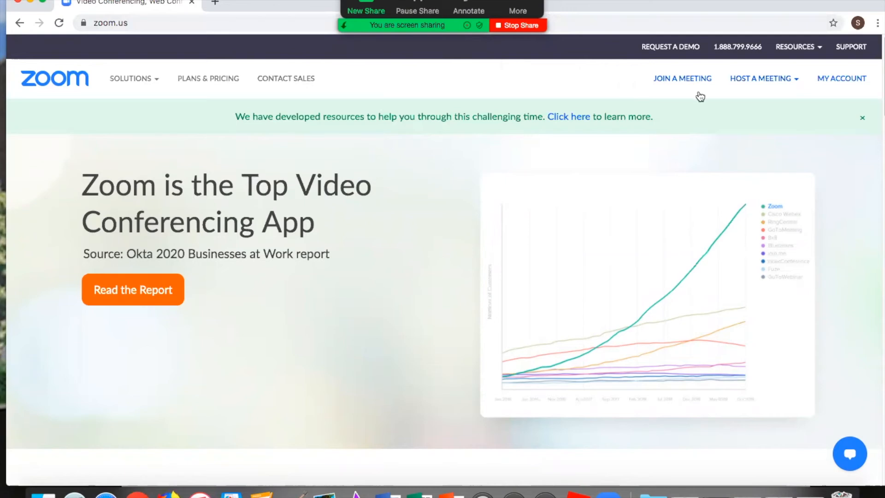
# Host an instant meeting with video off from the Zoom home page
pyautogui.click(763, 84)
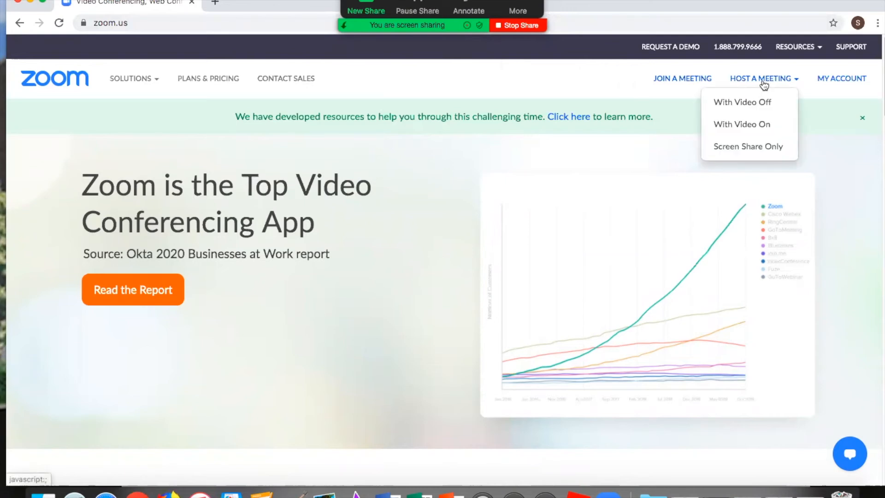
pyautogui.click(761, 109)
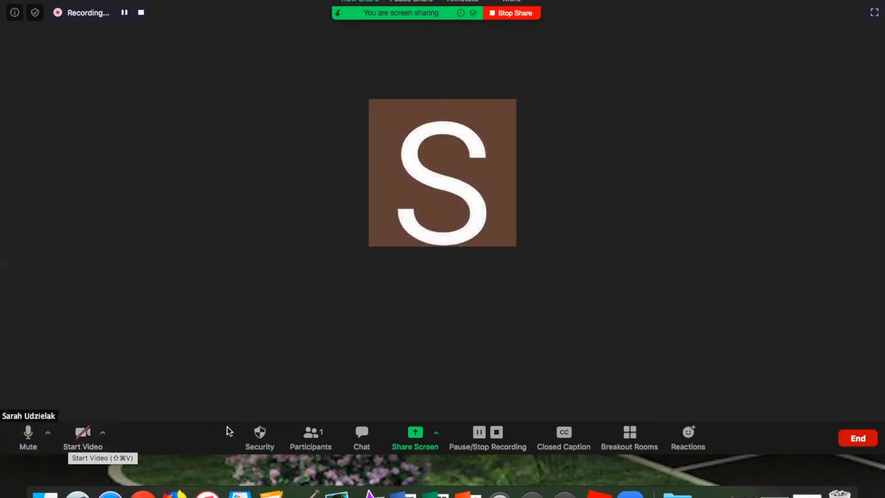
# Examine the participants list and its additional host options, such as muting upon entry and locking the meeting, and close the list
pyautogui.click(312, 443)
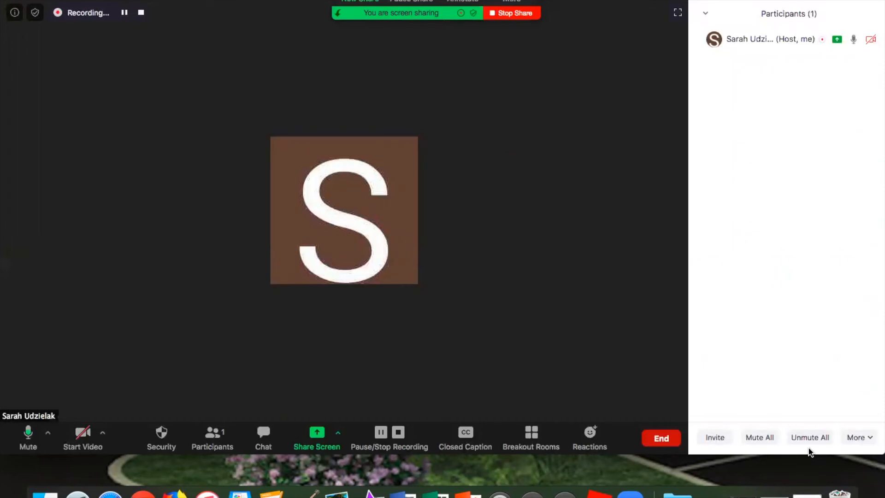
pyautogui.click(864, 441)
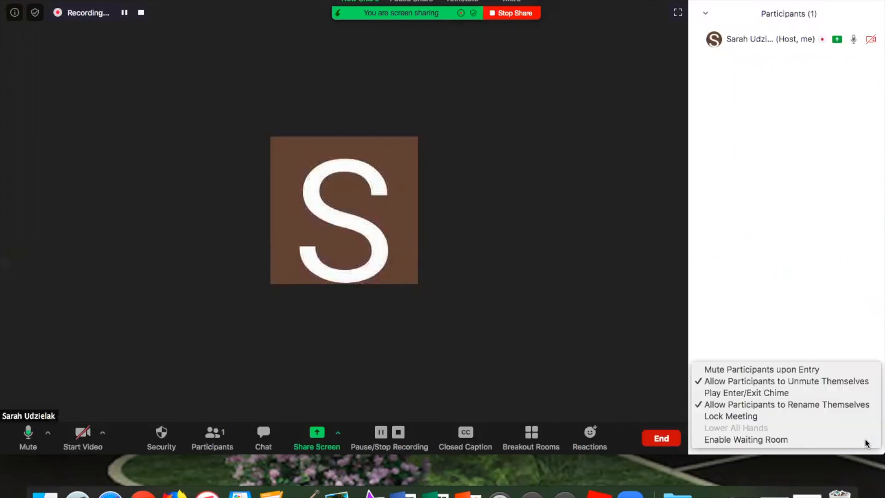
pyautogui.click(848, 306)
pyautogui.click(705, 13)
pyautogui.click(712, 28)
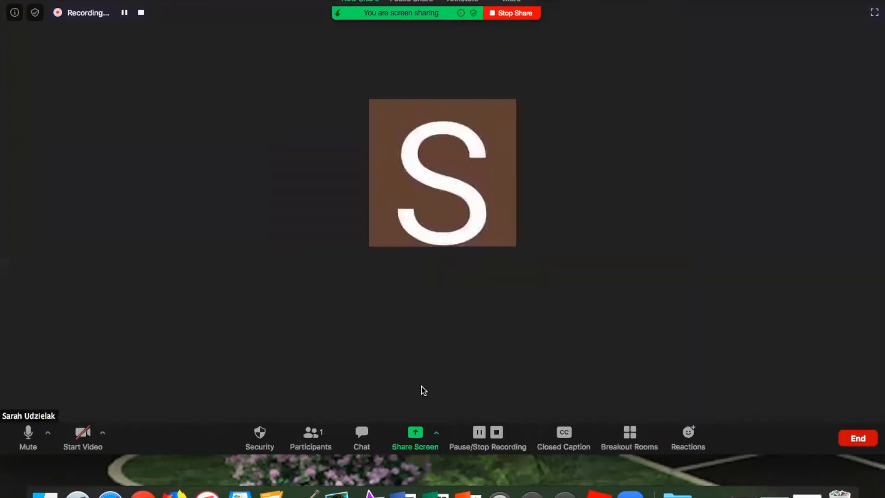
# View the meeting chat and its message field addressed to everyone, and close the chat
pyautogui.click(362, 435)
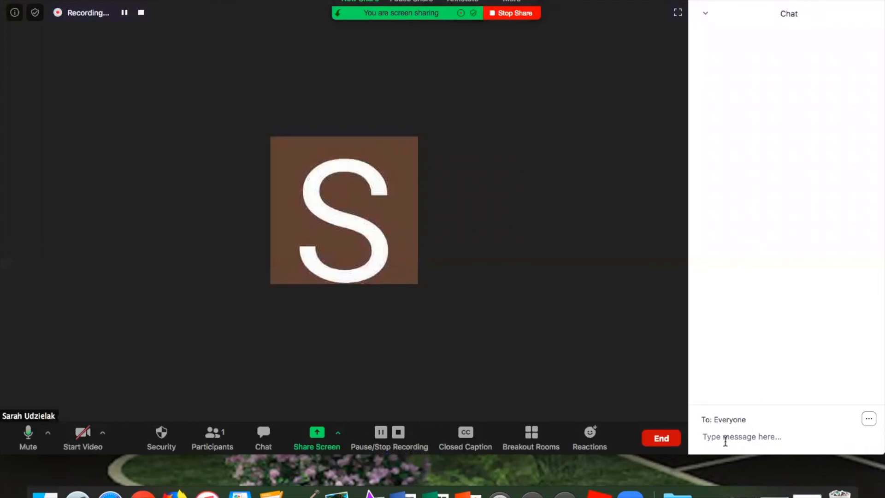
pyautogui.click(705, 13)
pyautogui.click(712, 27)
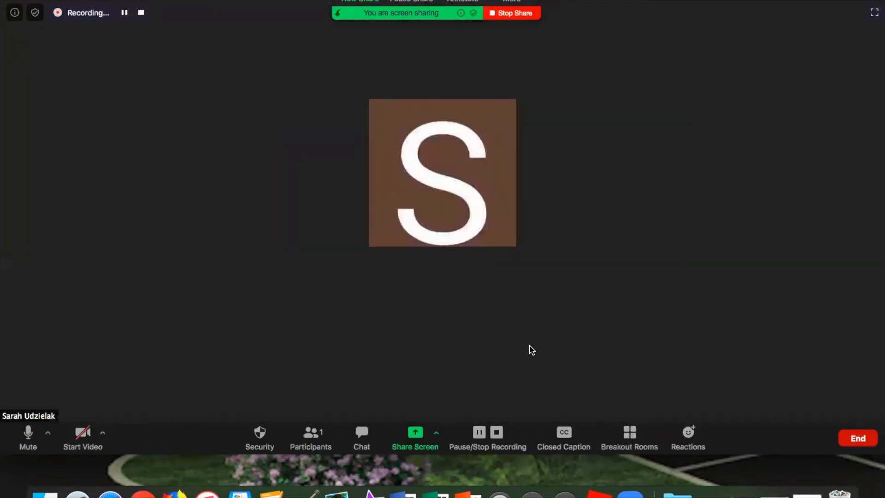